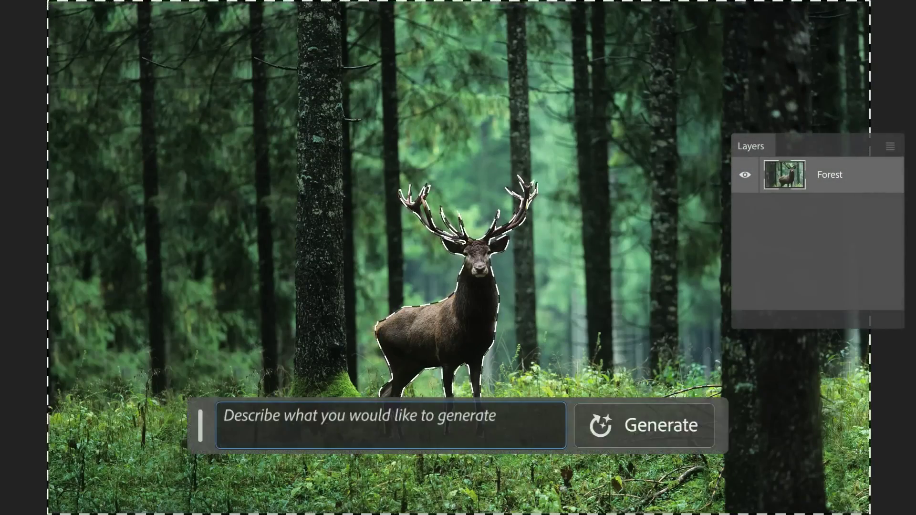
# Step: Generate a wet night alley around the deer and add a 'Red arrow sign' on the left wall
pyautogui.click(592, 424)
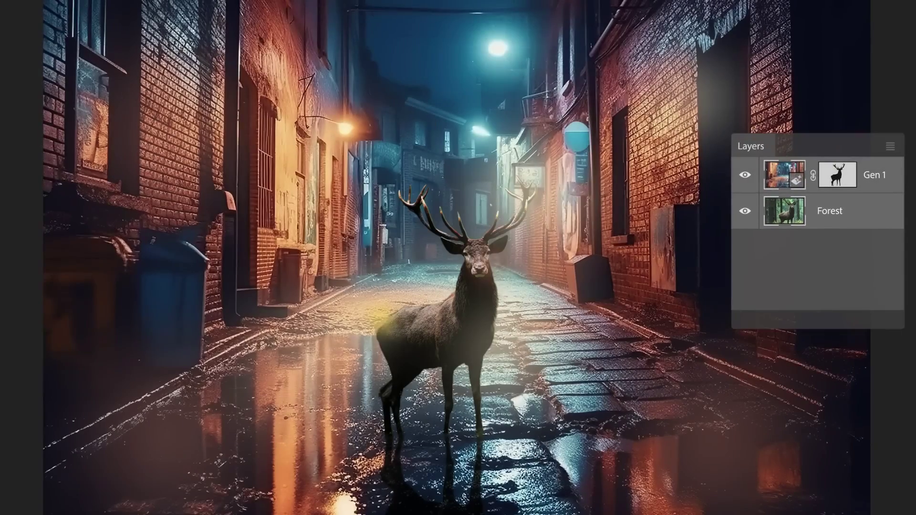
pyautogui.moveTo(303, 90)
pyautogui.mouseDown()
pyautogui.moveTo(257, 24)
pyautogui.moveTo(305, 91)
pyautogui.mouseUp()
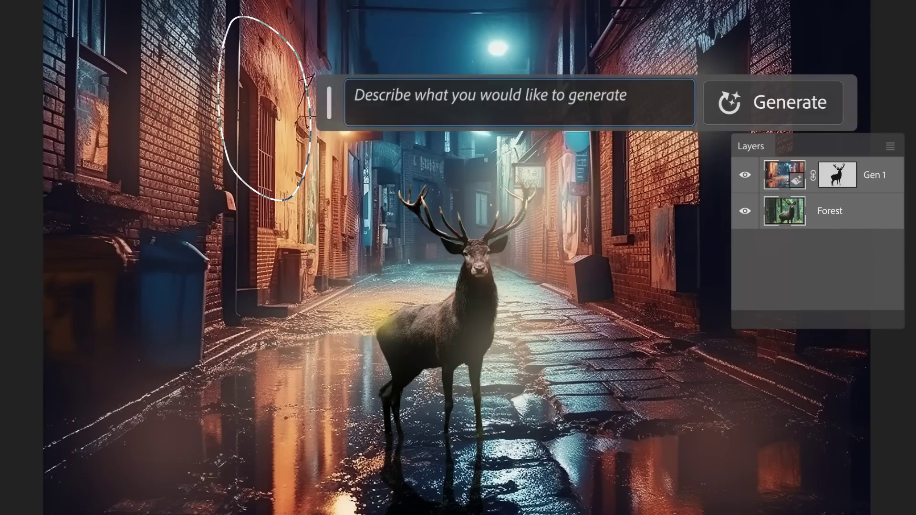
pyautogui.write('Red arrow sign')
pyautogui.press('Return')
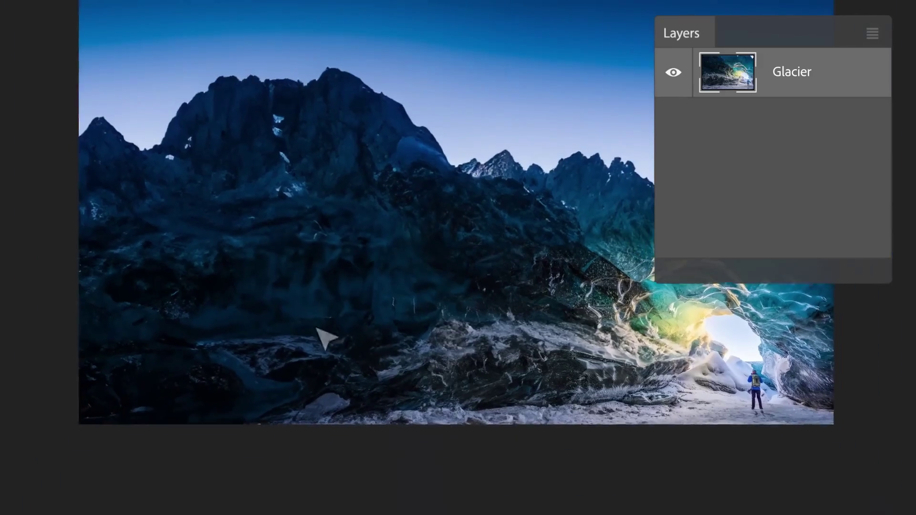
# Step: Extend the glacier canvas downward, fill it with a 'frozen lake with reflections', and pick the third aurora sky variation
pyautogui.press('c')
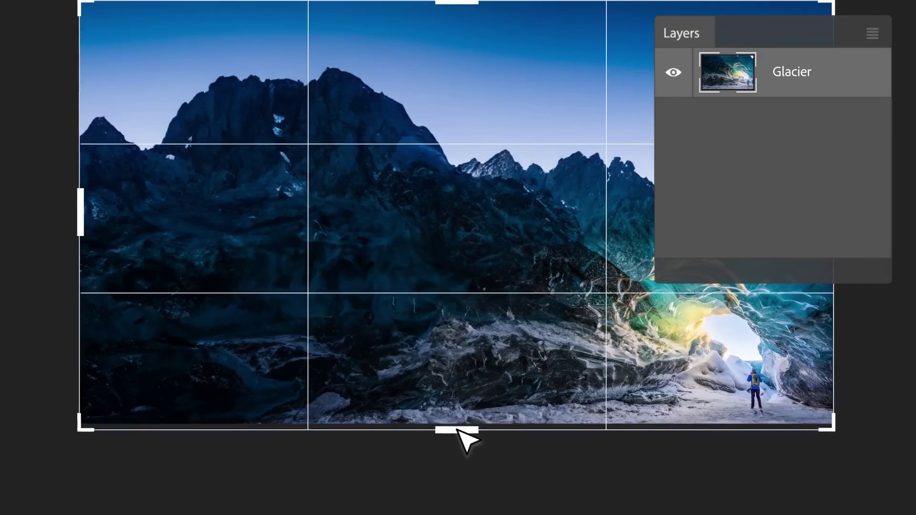
pyautogui.moveTo(457, 429); pyautogui.dragTo(457, 514)
pyautogui.press('Return')
pyautogui.moveTo(80, 423); pyautogui.dragTo(832, 514)
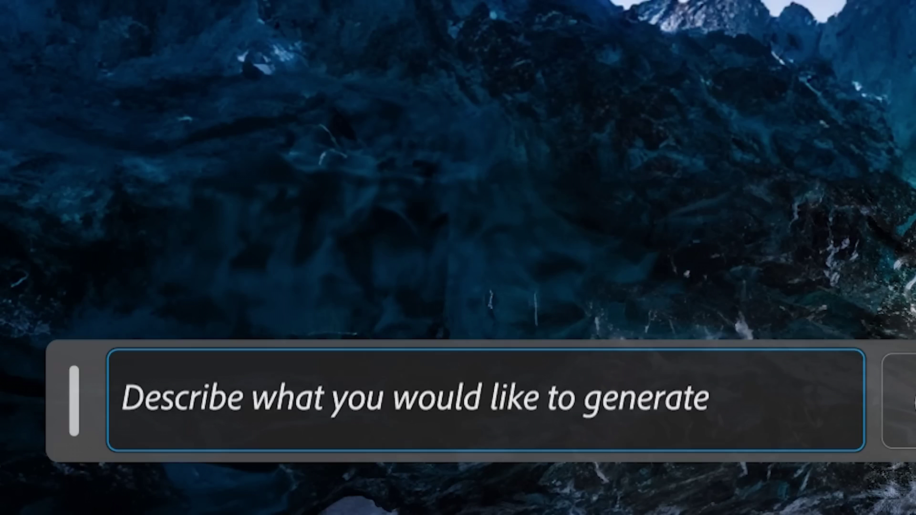
pyautogui.write('frozen lake with reflections')
pyautogui.click(602, 365)
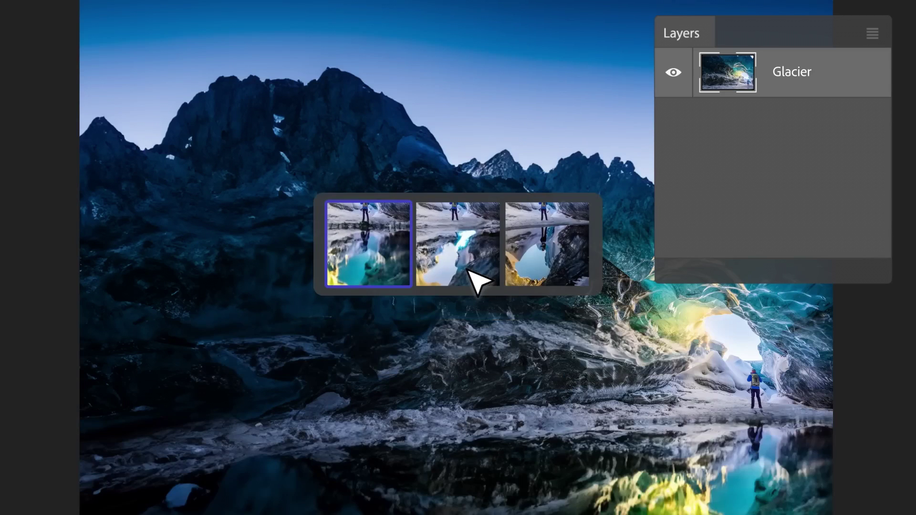
pyautogui.click(468, 270)
pyautogui.click(550, 279)
pyautogui.moveTo(80, 0); pyautogui.dragTo(456, 147)
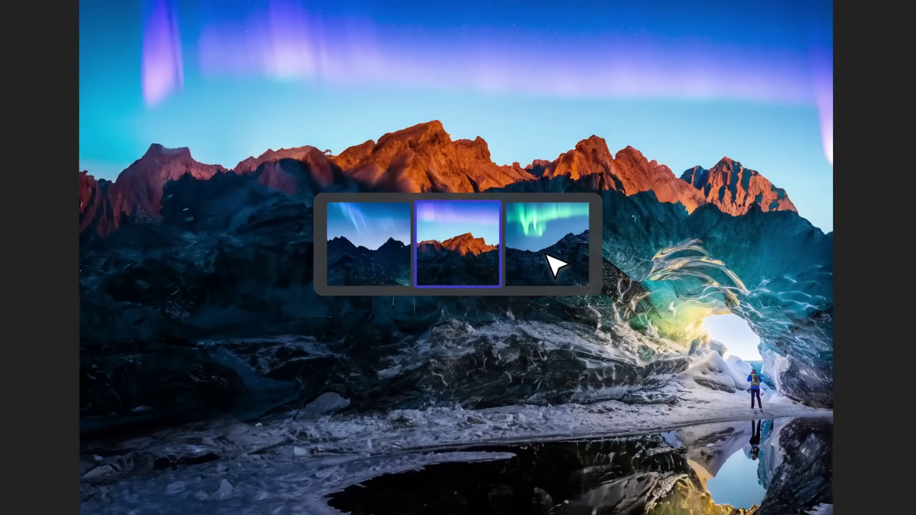
pyautogui.click(555, 265)
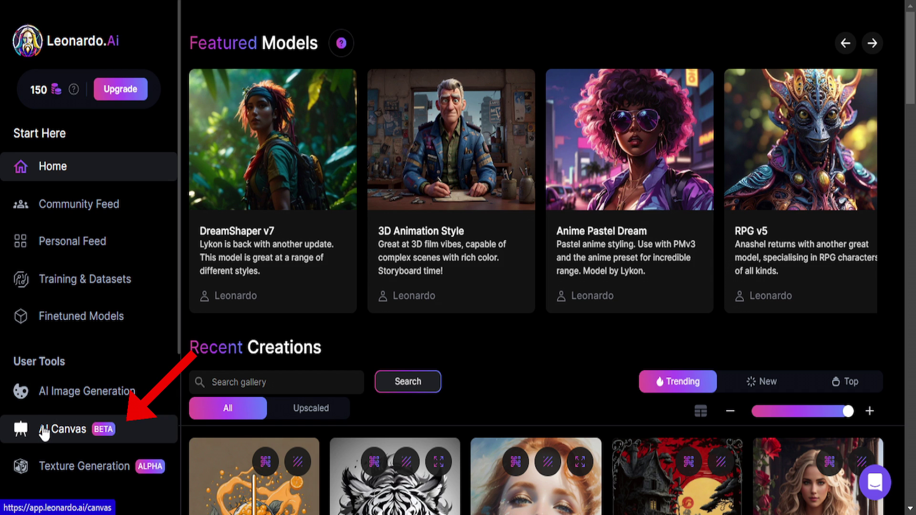
# Step: Open AI Canvas from the left sidebar to get the empty 512 × 512 outpaint frame
pyautogui.click(44, 431)
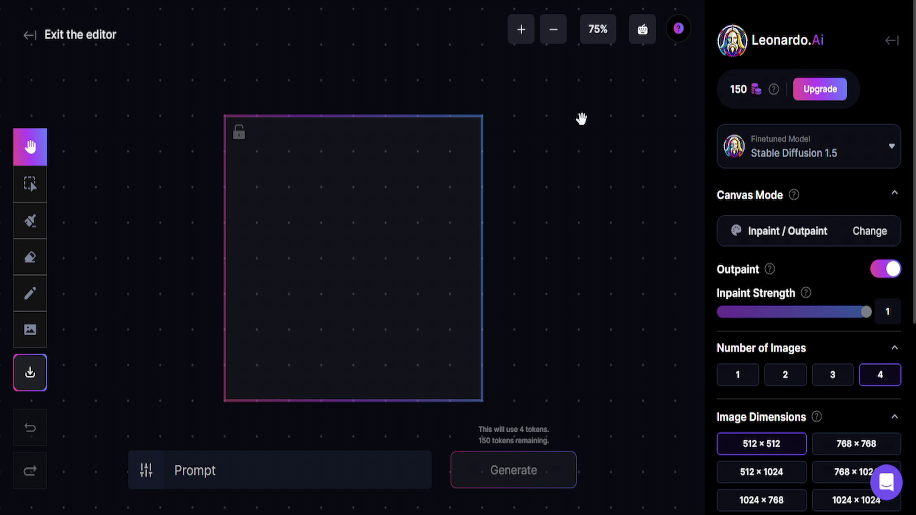
# Step: Upload pexels-felix-mittermeier-2832034.jpg from the computer's Downloads folder onto the canvas
pyautogui.click(30, 372)
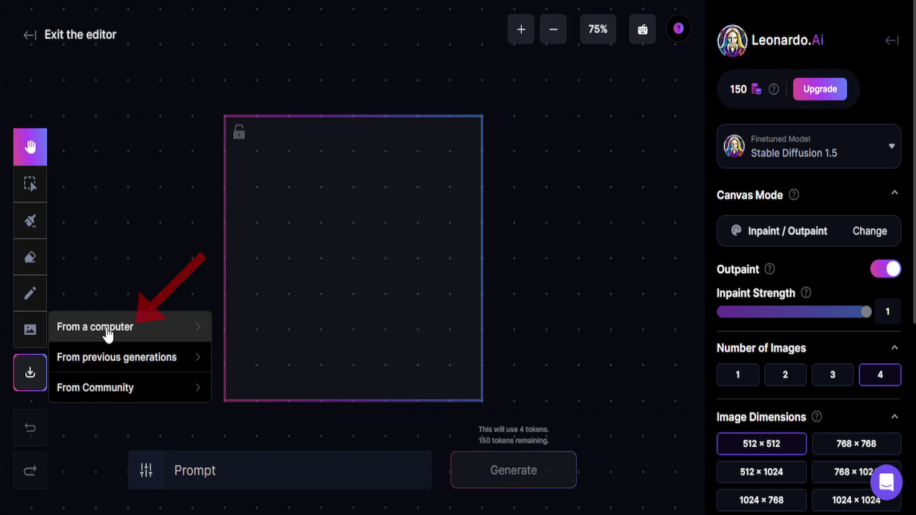
pyautogui.click(107, 330)
pyautogui.click(56, 212)
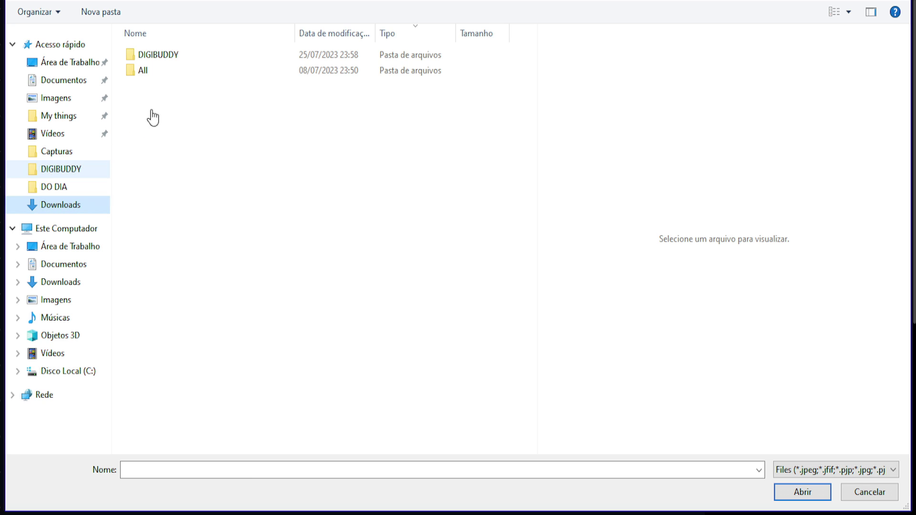
pyautogui.click(200, 68)
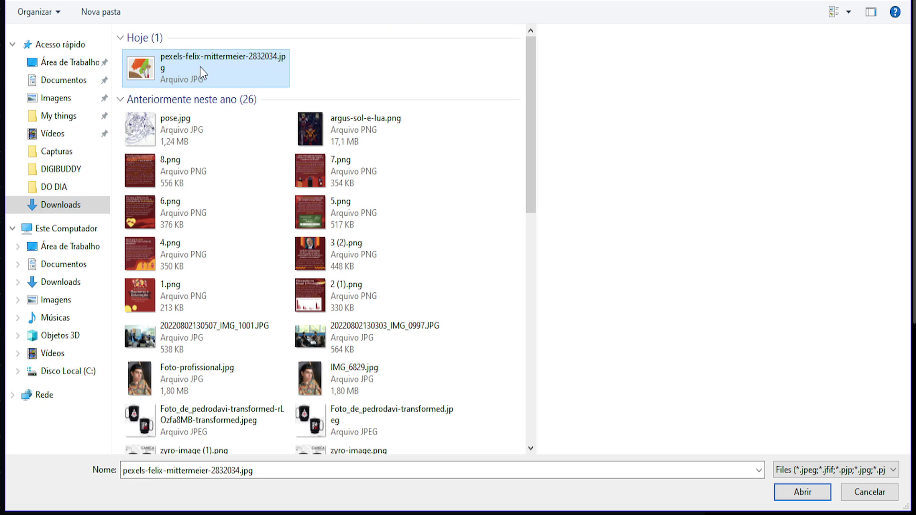
pyautogui.click(807, 494)
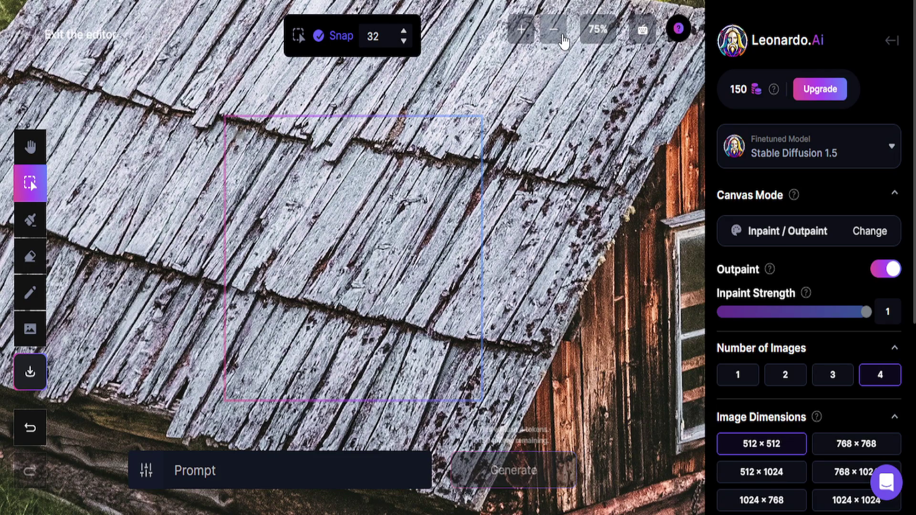
# Step: At 50% zoom, place the generation frame over the empty canvas at the photo's top-left edge
pyautogui.click(554, 29)
pyautogui.click(553, 30)
pyautogui.click(521, 29)
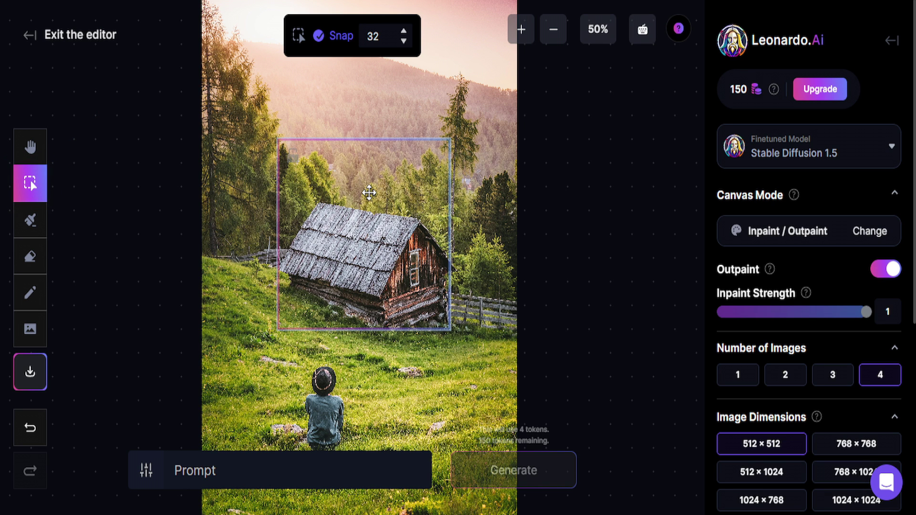
pyautogui.moveTo(368, 193); pyautogui.dragTo(276, 81)
pyautogui.scroll(-2, 476, 267)
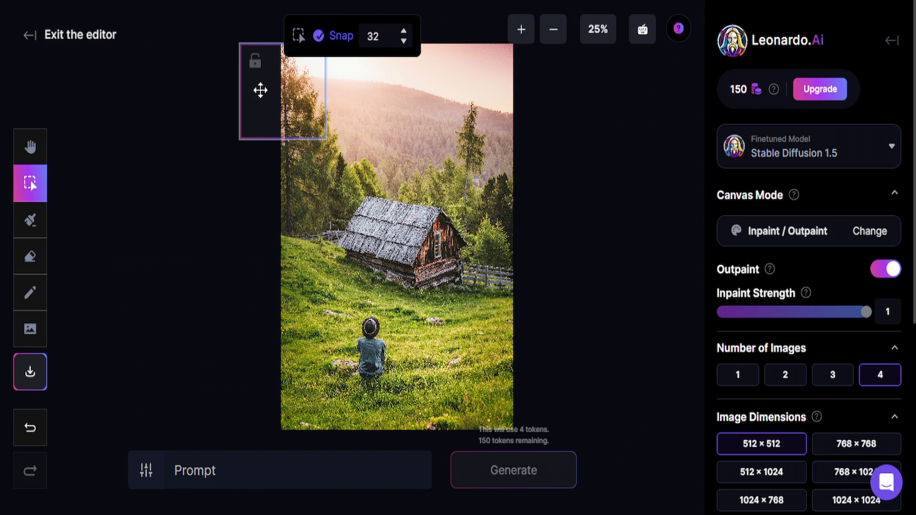
pyautogui.moveTo(290, 118); pyautogui.dragTo(281, 113)
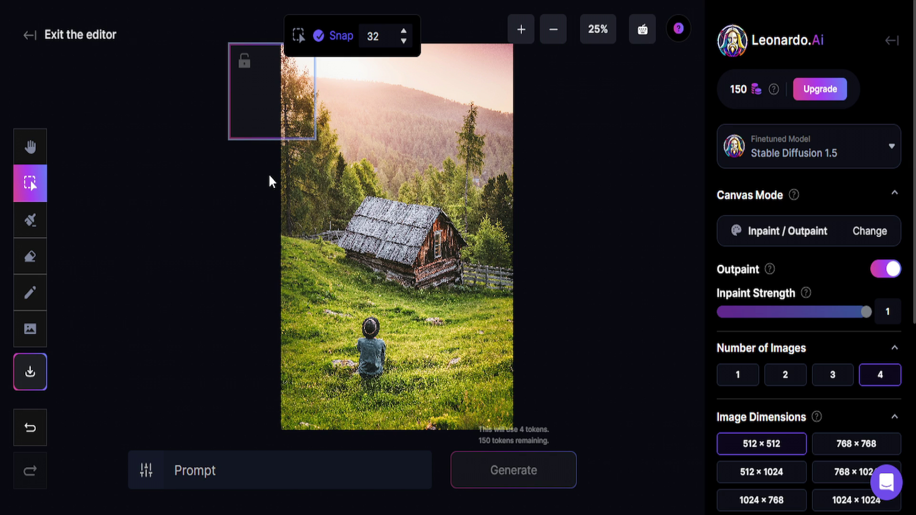
# Step: Enter the prompt 'same background' and move the generation frame down beside the cabin
pyautogui.click(220, 477)
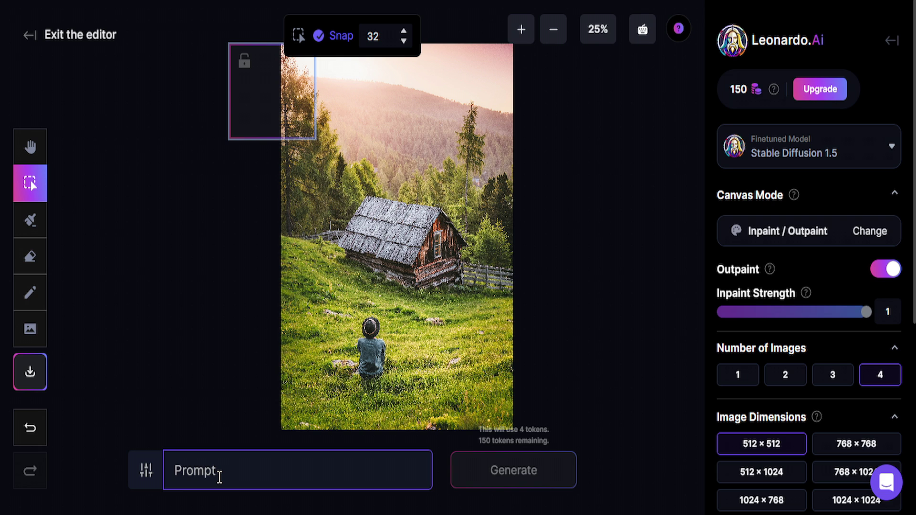
pyautogui.write('same background')
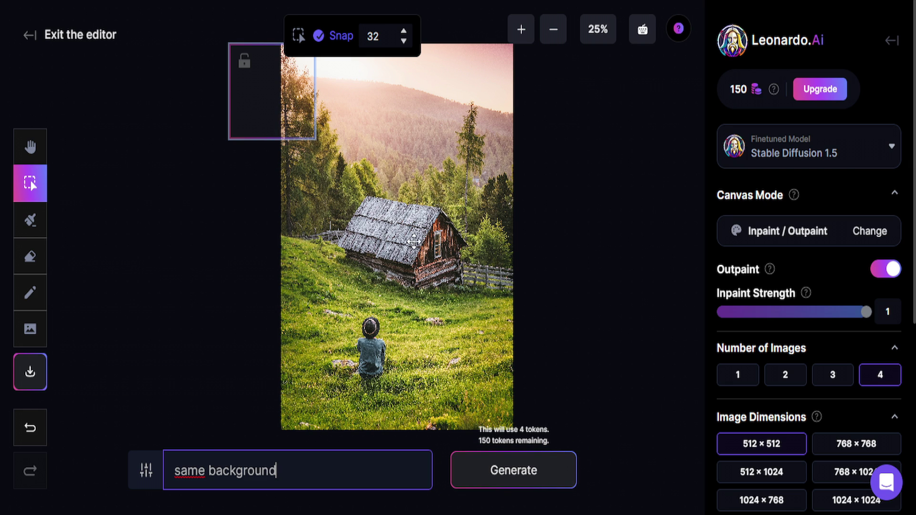
pyautogui.click(290, 110)
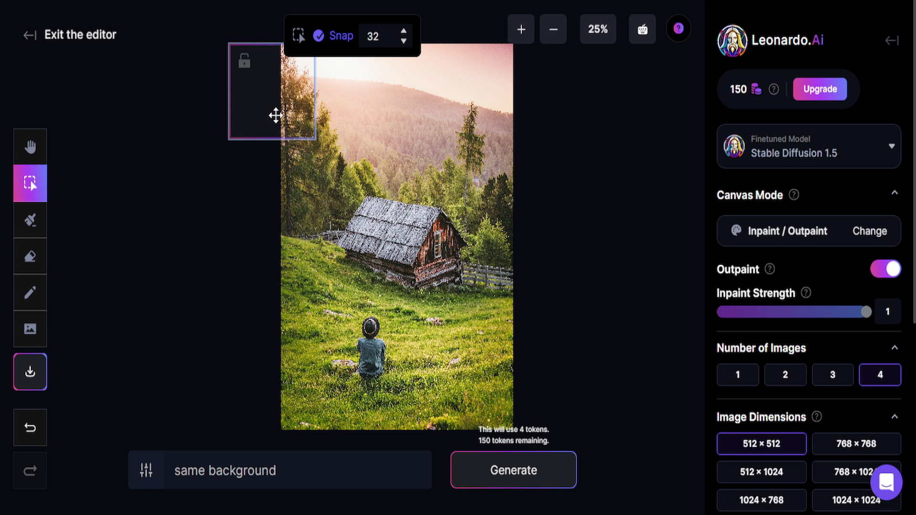
pyautogui.moveTo(270, 100); pyautogui.dragTo(368, 197)
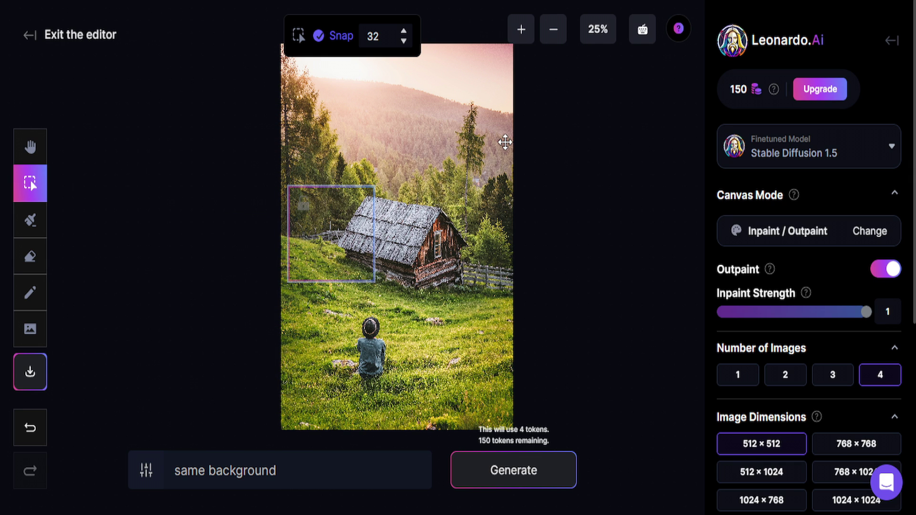
pyautogui.click(505, 143)
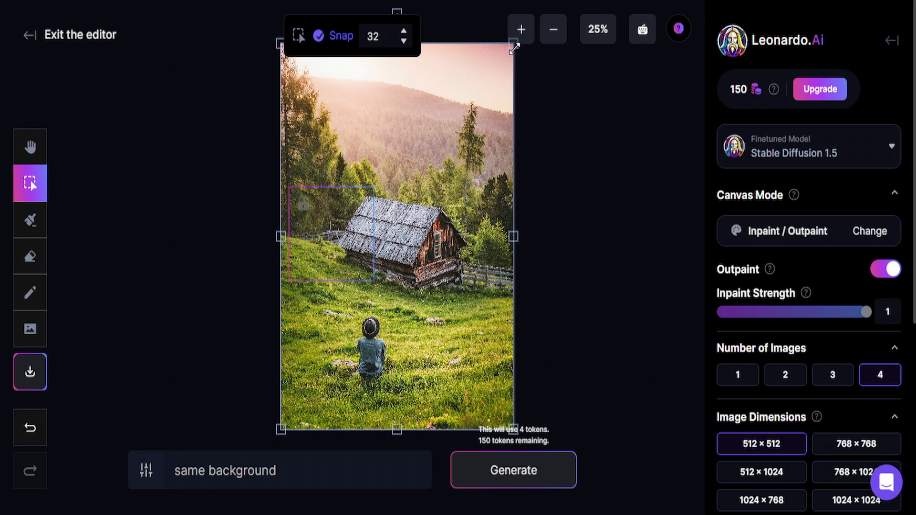
# Step: Shrink the cabin photo, shift it up-right, and set the frame over the empty left area
pyautogui.moveTo(508, 52); pyautogui.dragTo(418, 194)
pyautogui.moveTo(395, 252); pyautogui.dragTo(433, 183)
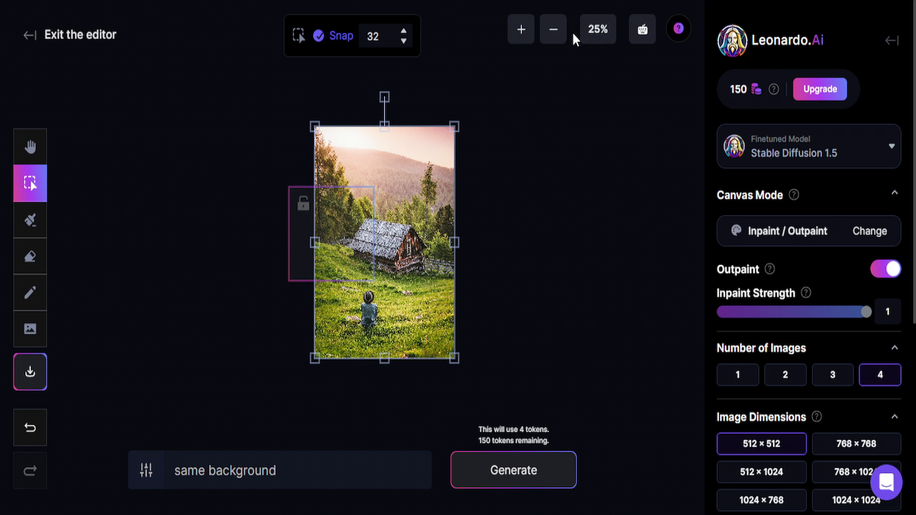
pyautogui.click(522, 31)
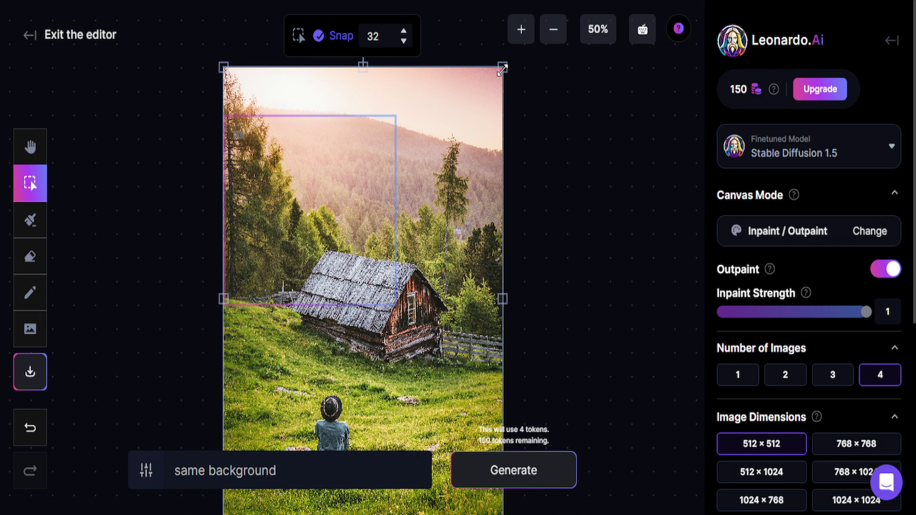
pyautogui.moveTo(502, 68); pyautogui.dragTo(452, 157)
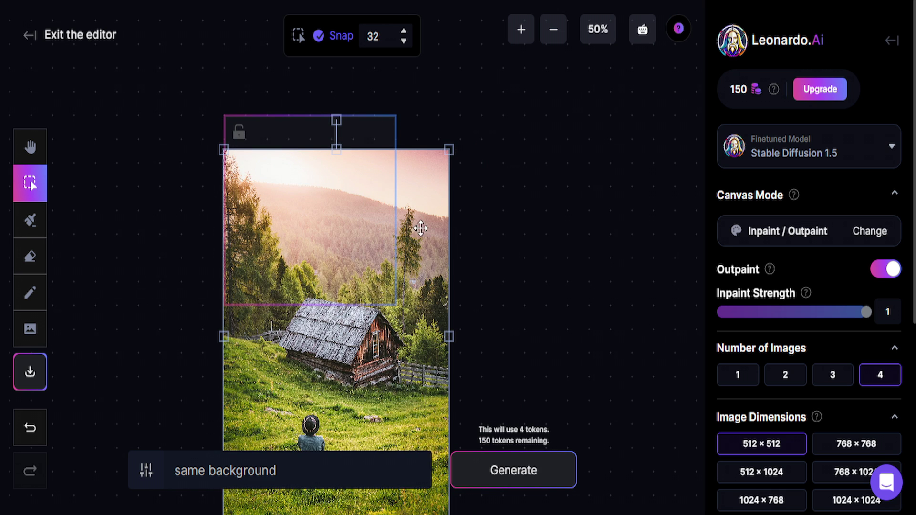
pyautogui.moveTo(418, 224); pyautogui.dragTo(469, 146)
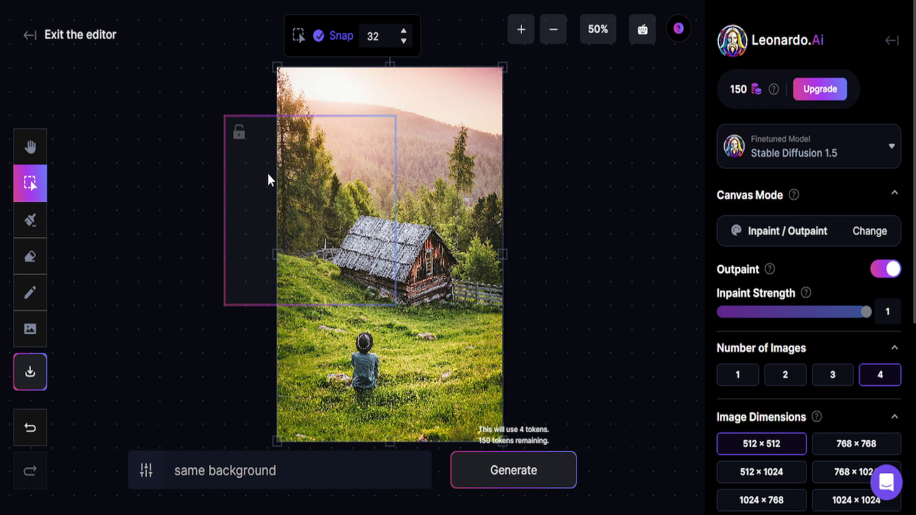
pyautogui.moveTo(253, 209); pyautogui.dragTo(190, 167)
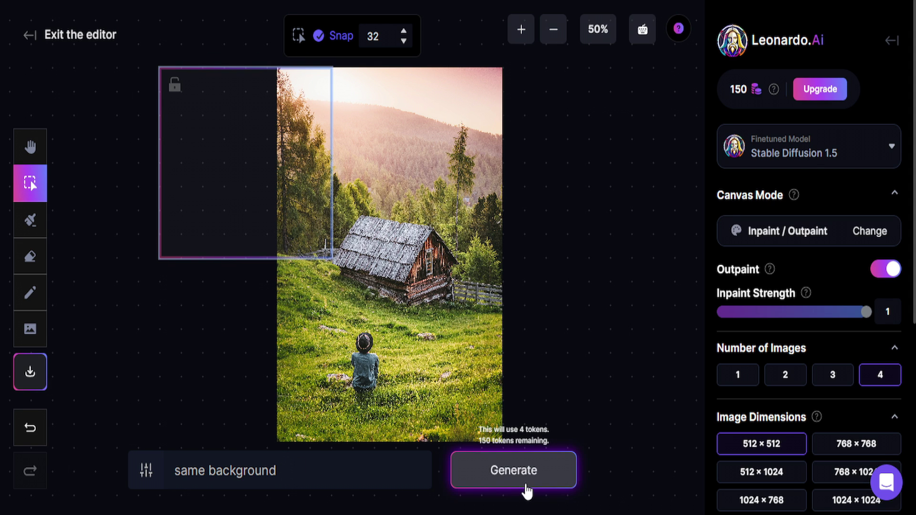
# Step: Generate four outpaint results with Stable Diffusion 2.1, review each, then discard them all
pyautogui.click(800, 157)
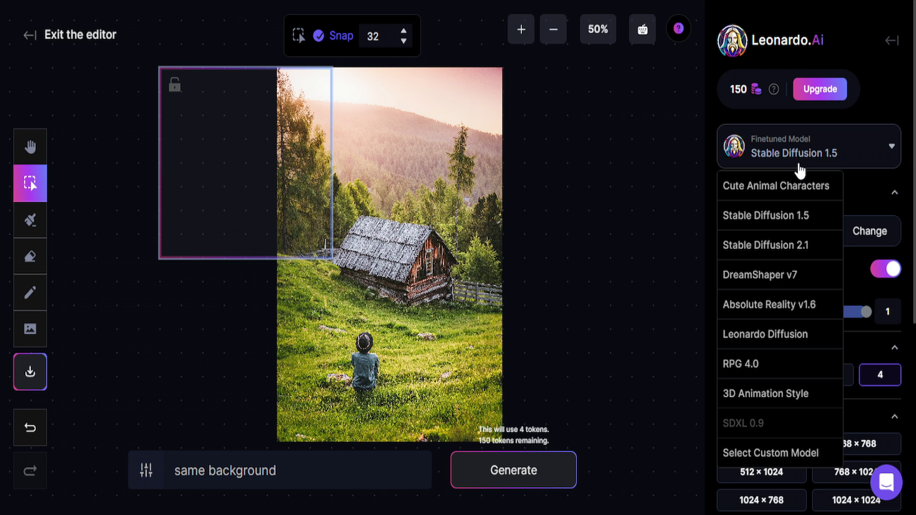
pyautogui.click(774, 251)
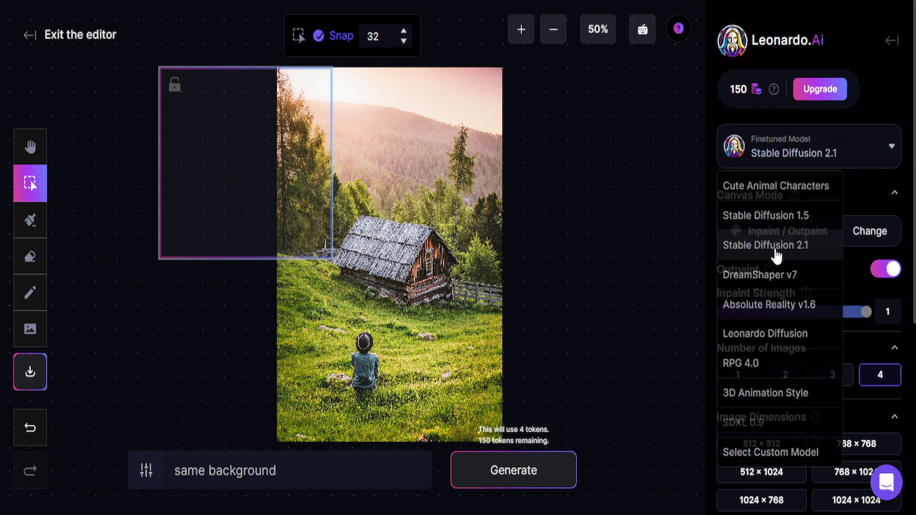
pyautogui.click(528, 474)
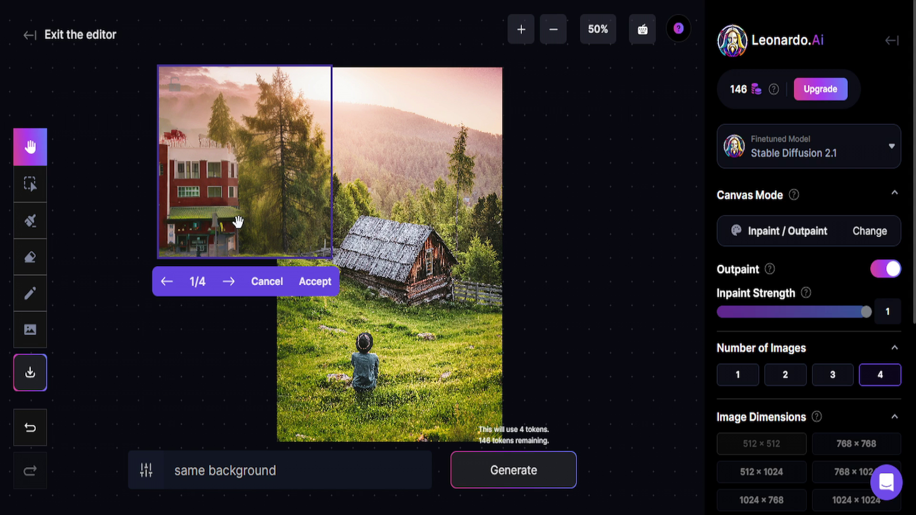
pyautogui.click(229, 290)
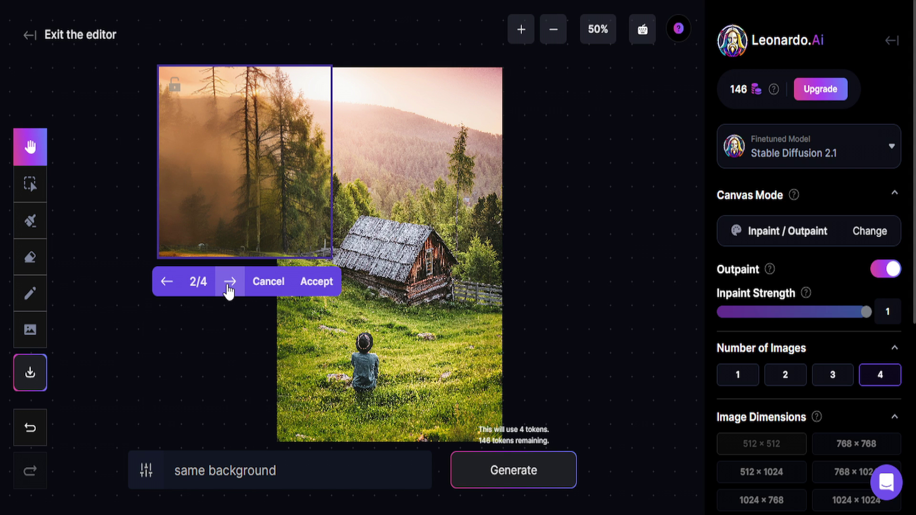
pyautogui.click(229, 290)
pyautogui.click(229, 290)
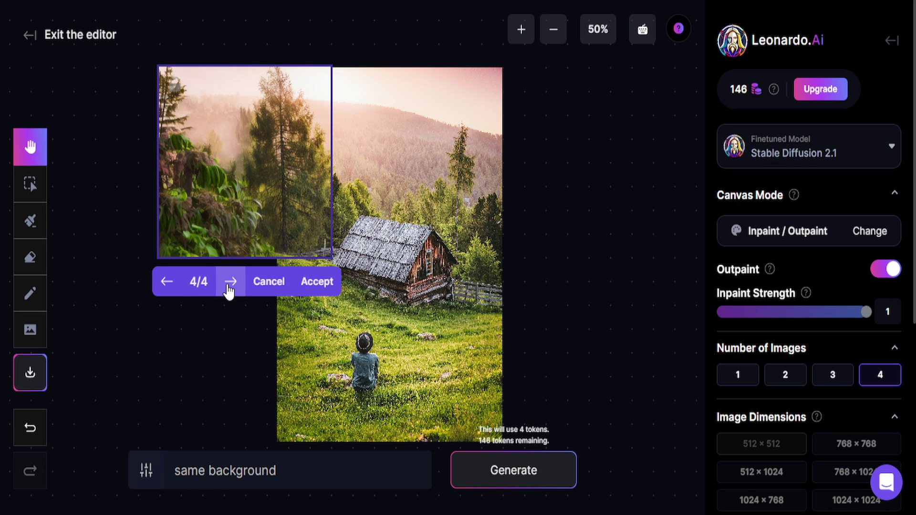
pyautogui.click(271, 283)
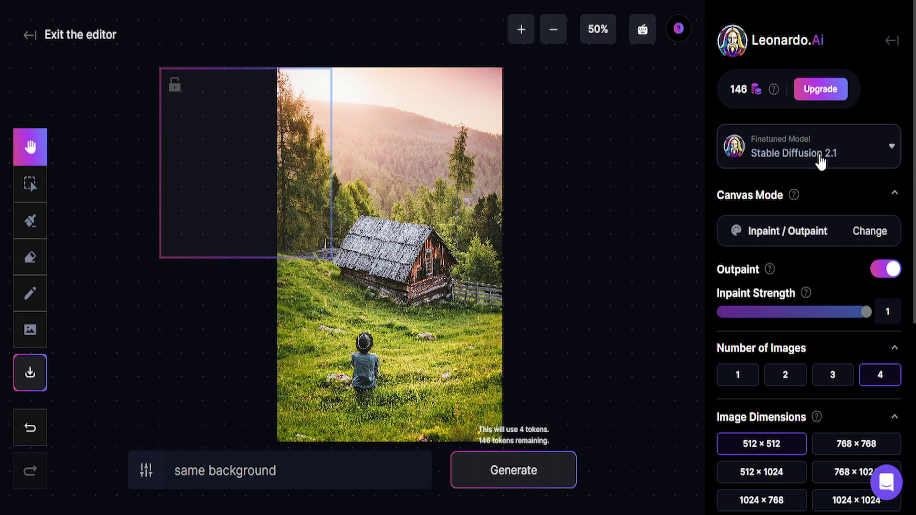
# Step: Regenerate with Stable Diffusion 1.5 and accept the third result, with hazy pine trees
pyautogui.click(820, 160)
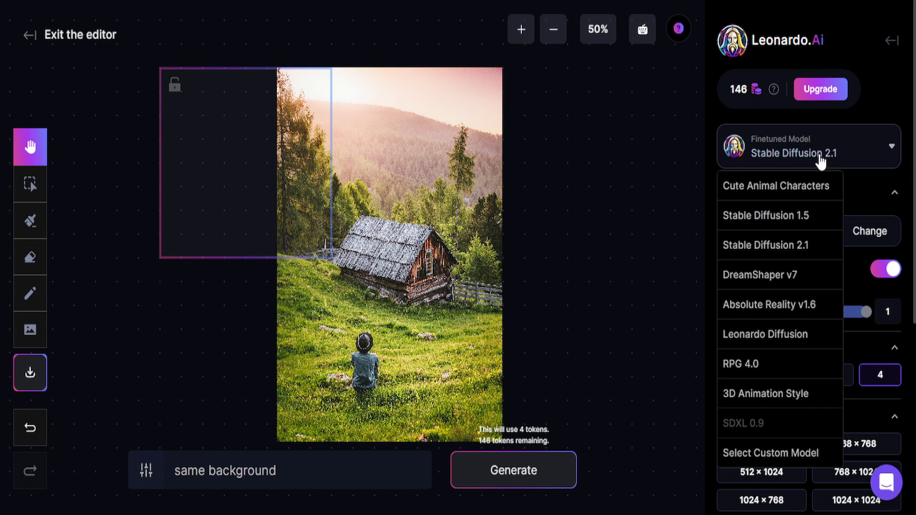
pyautogui.click(804, 221)
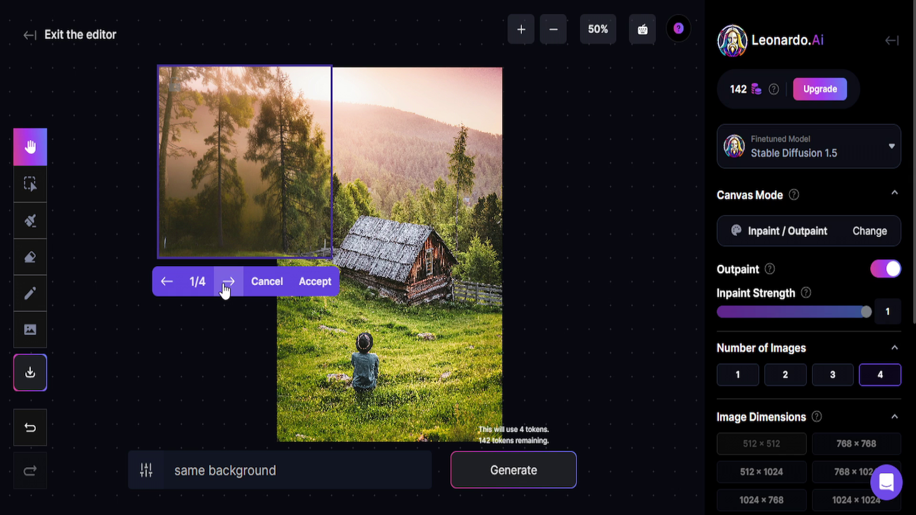
pyautogui.click(229, 281)
pyautogui.click(230, 282)
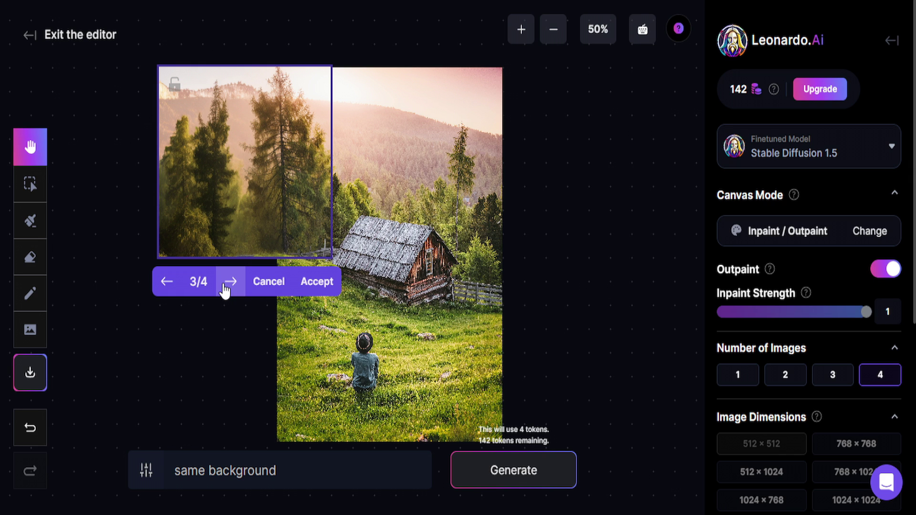
pyautogui.click(229, 282)
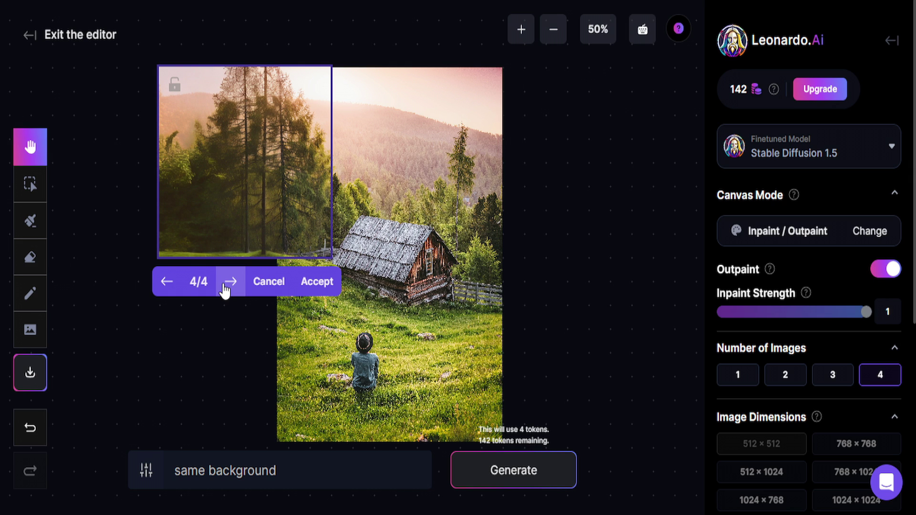
pyautogui.click(166, 298)
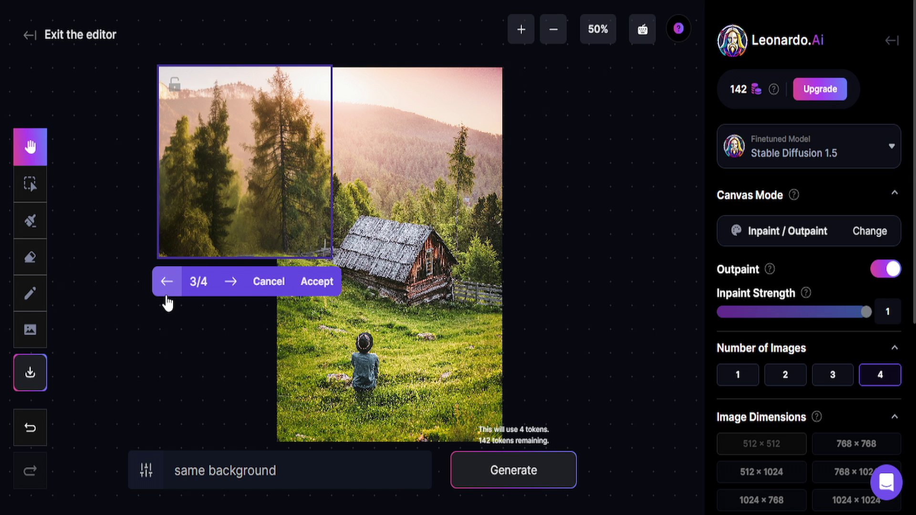
pyautogui.click(328, 289)
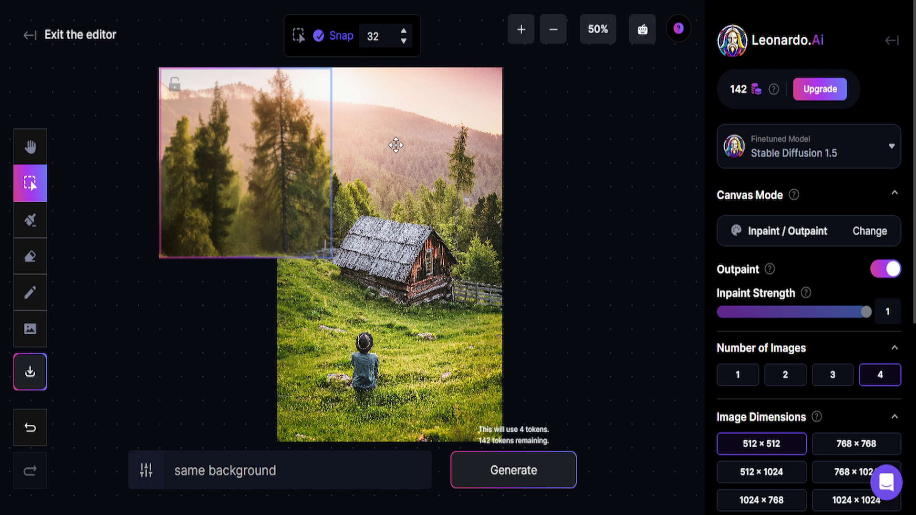
# Step: Outpaint the lower-left gap, keep the first grass variant, and download the result as artwork.png
pyautogui.moveTo(243, 184); pyautogui.dragTo(253, 352)
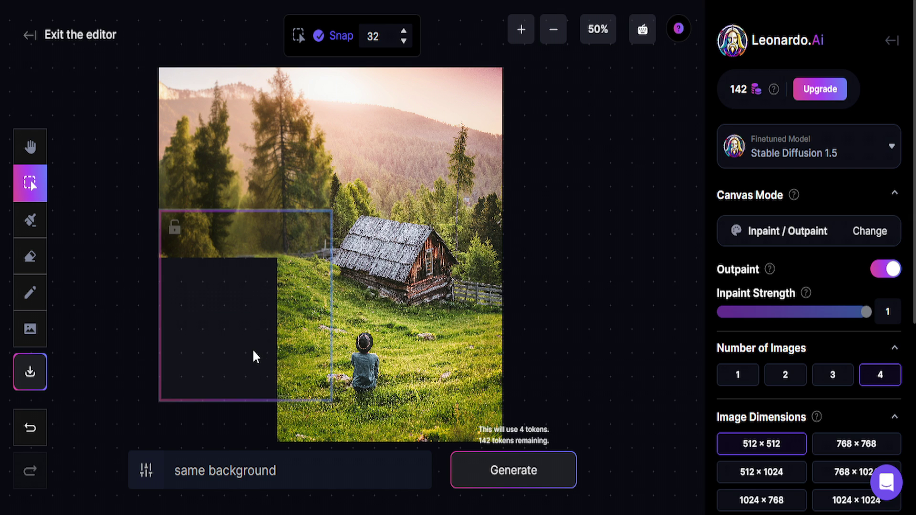
pyautogui.click(281, 468)
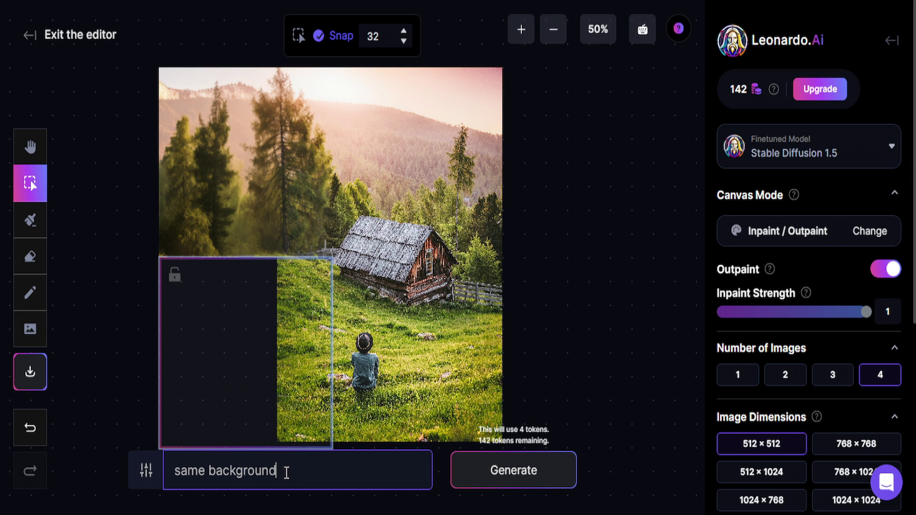
pyautogui.click(501, 479)
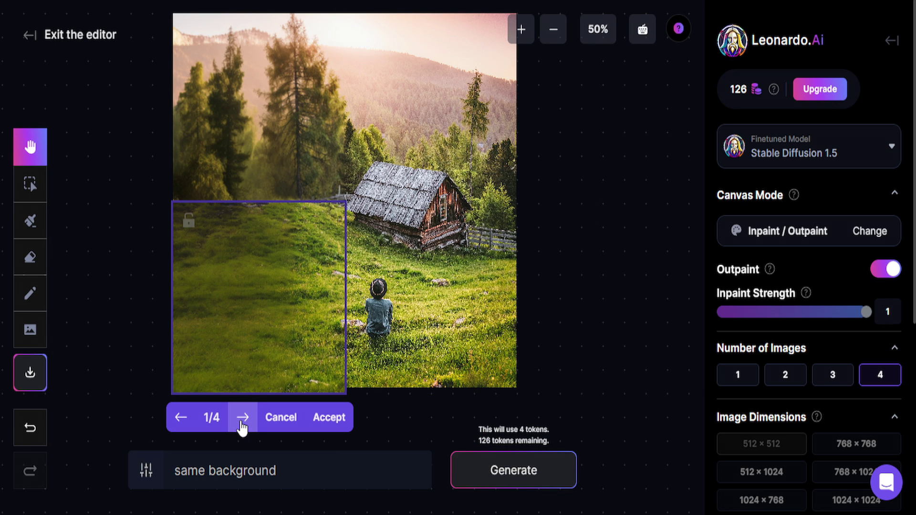
pyautogui.click(242, 418)
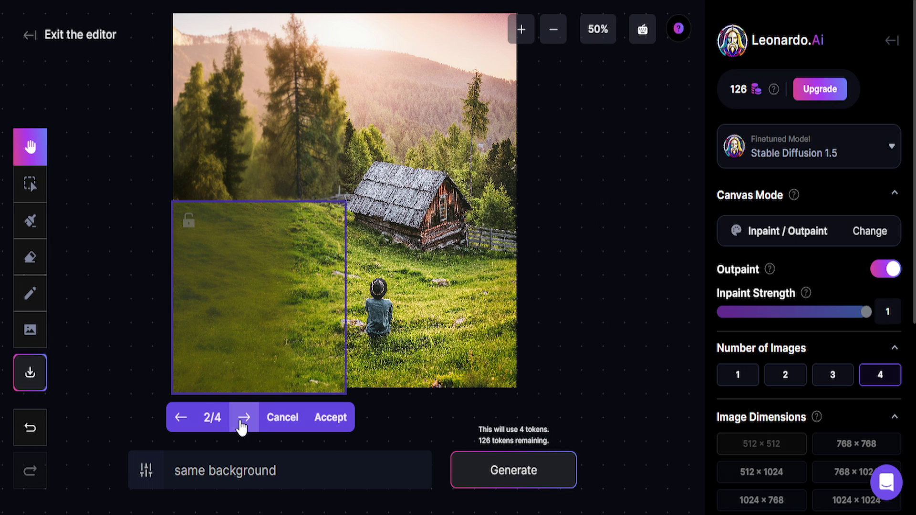
pyautogui.click(242, 419)
pyautogui.click(242, 422)
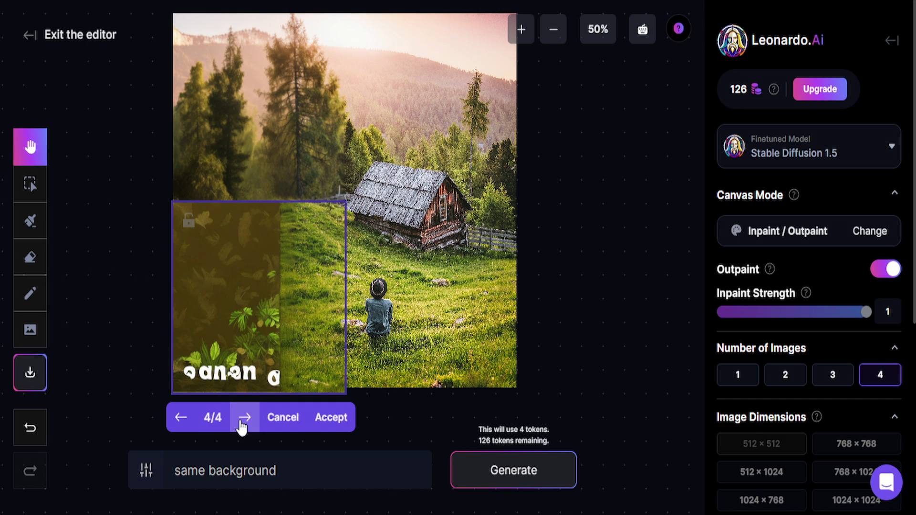
pyautogui.doubleClick(181, 419)
pyautogui.click(180, 419)
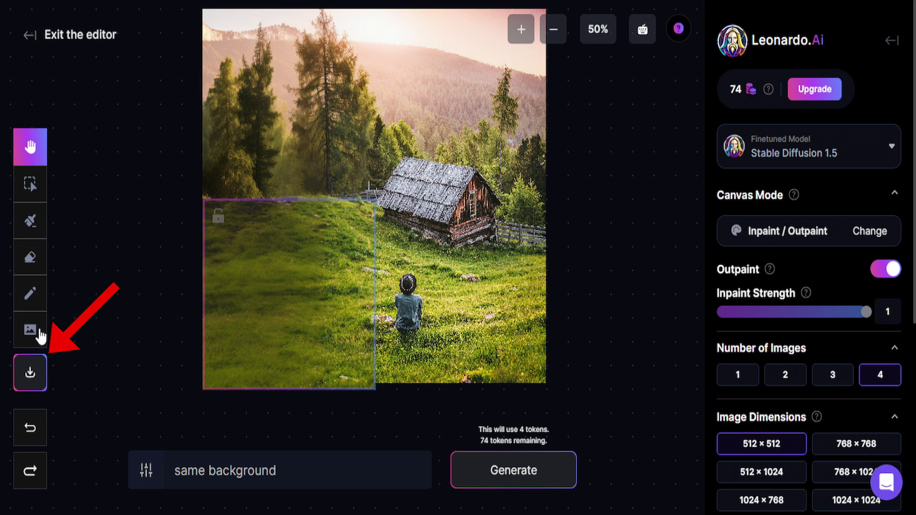
pyautogui.click(31, 371)
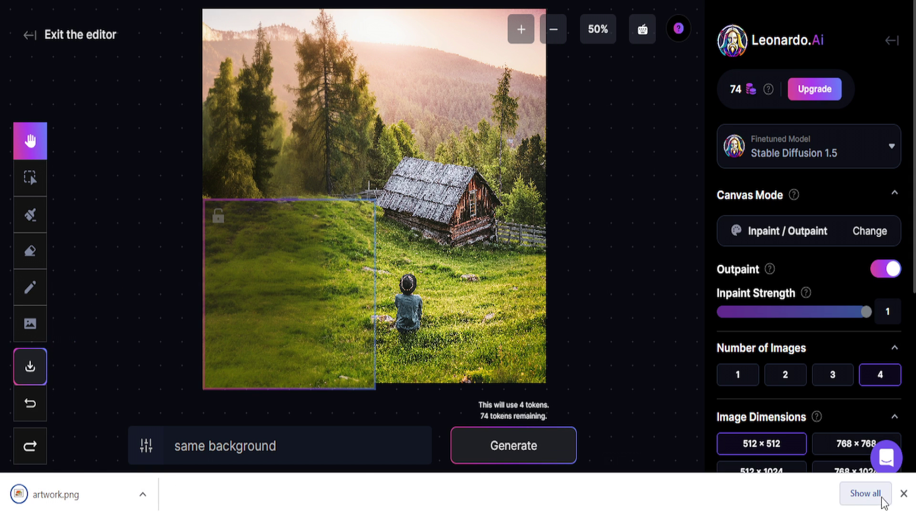
# Step: Close Chrome's download bar to show the finished extended meadow image
pyautogui.click(903, 493)
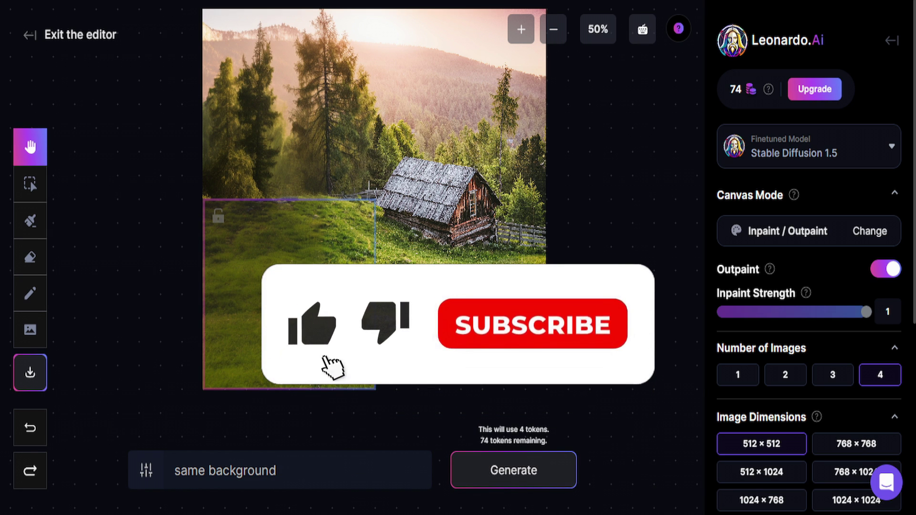